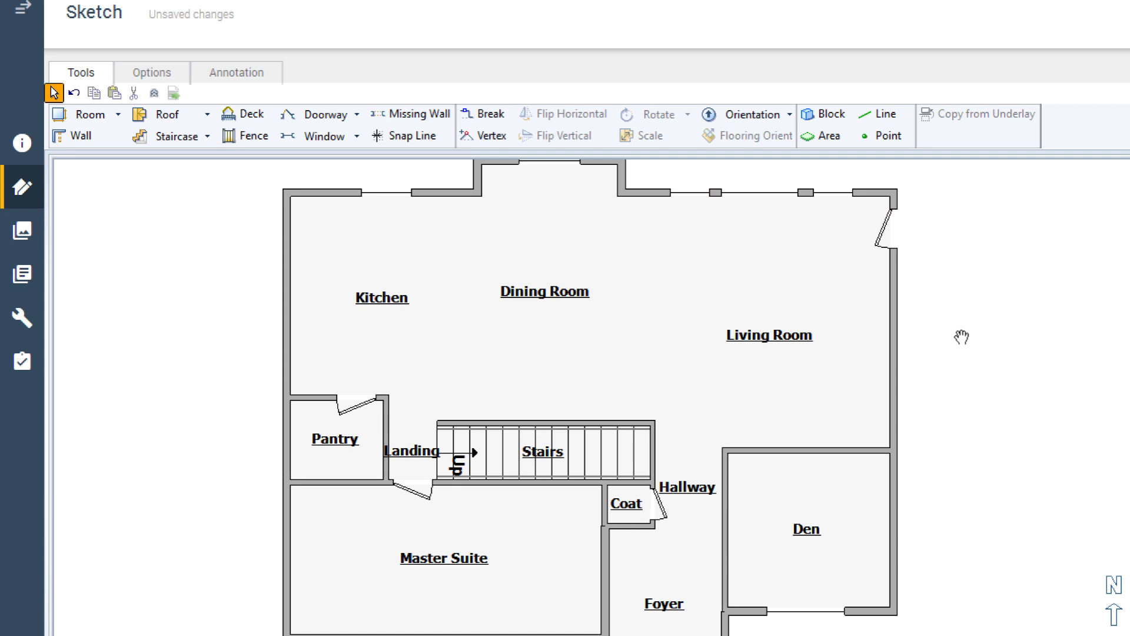
Check the sizes of the Living Room, Dining Room, Kitchen and Master Suite, then deselect.
left_click(740, 322)
left_click(810, 416)
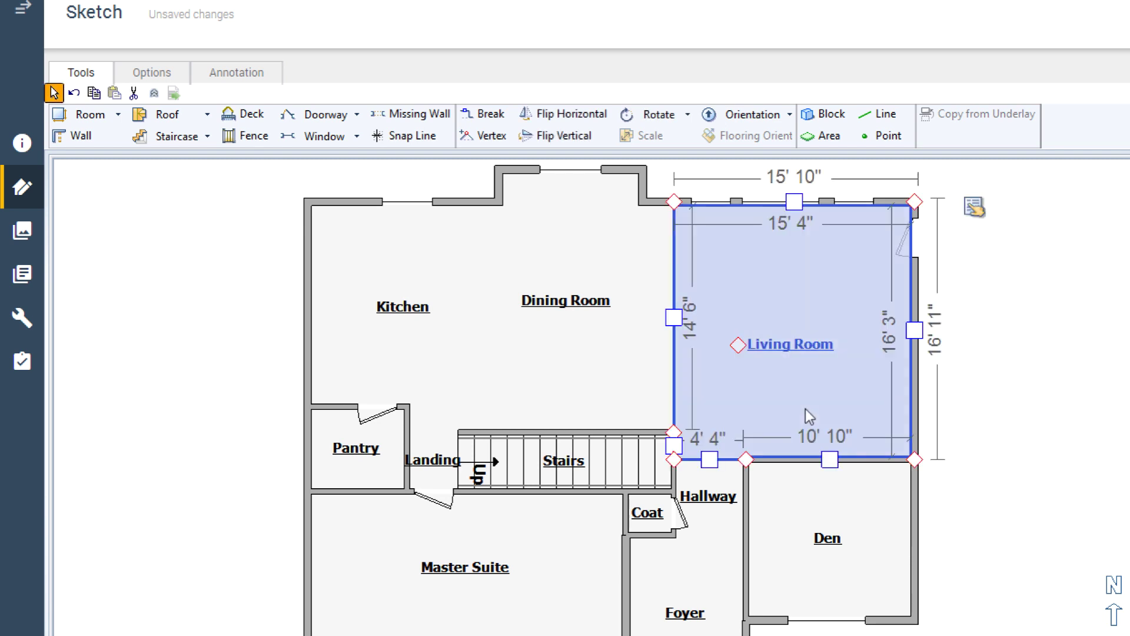
left_click(592, 328)
left_click(431, 315)
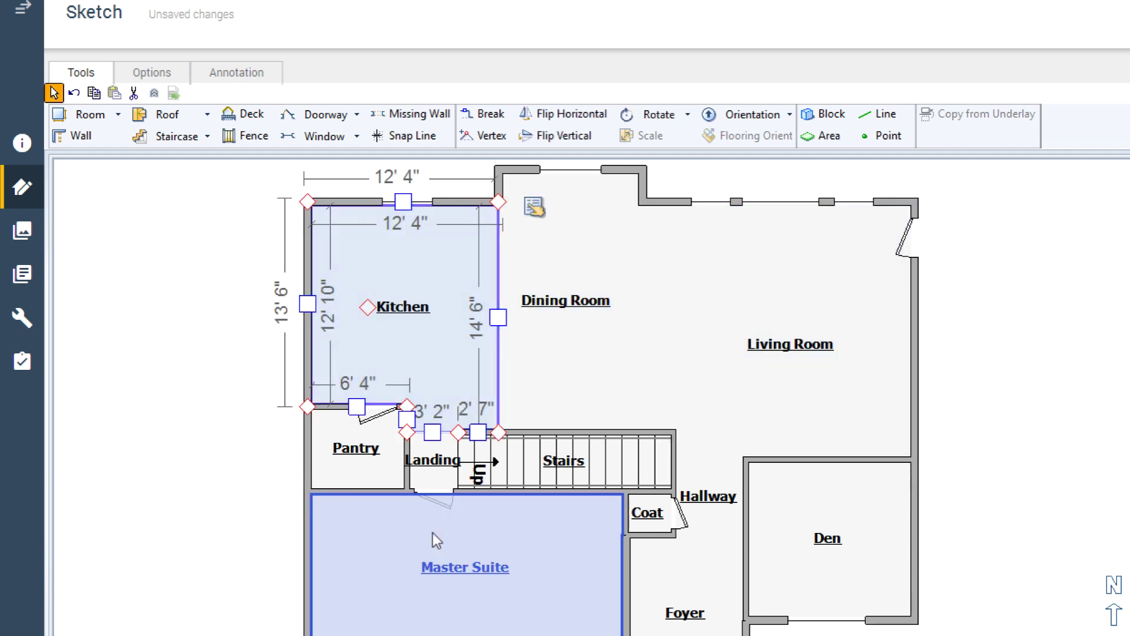
left_click(433, 532)
left_click(249, 452)
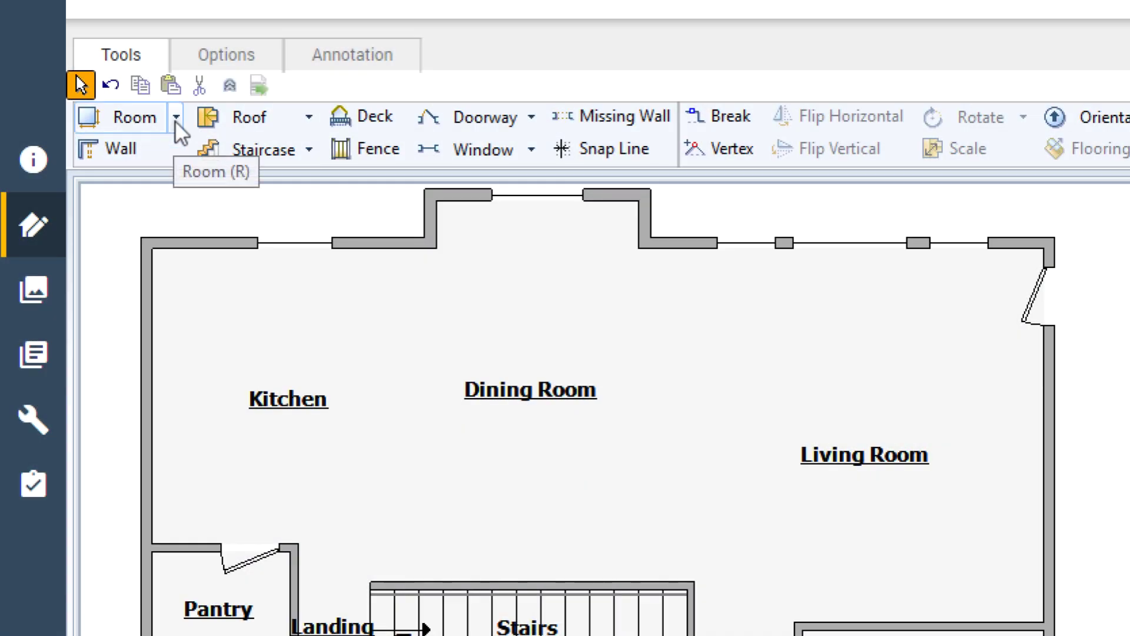
Insert a dimensioned room with length 20' and width 25' 3".
left_click(176, 119)
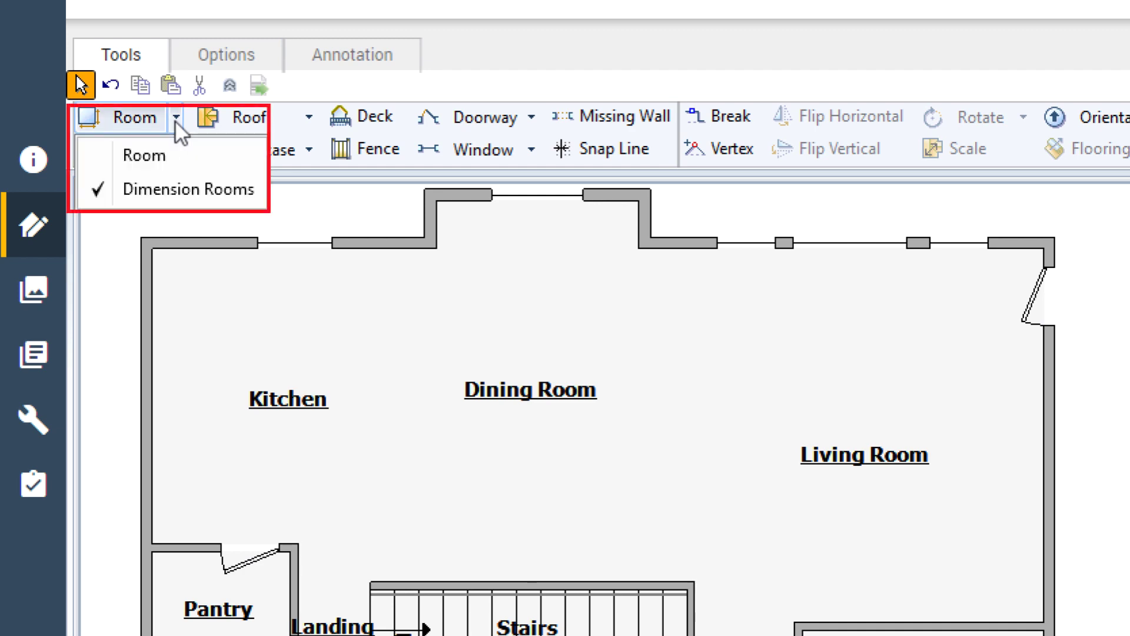
left_click(180, 188)
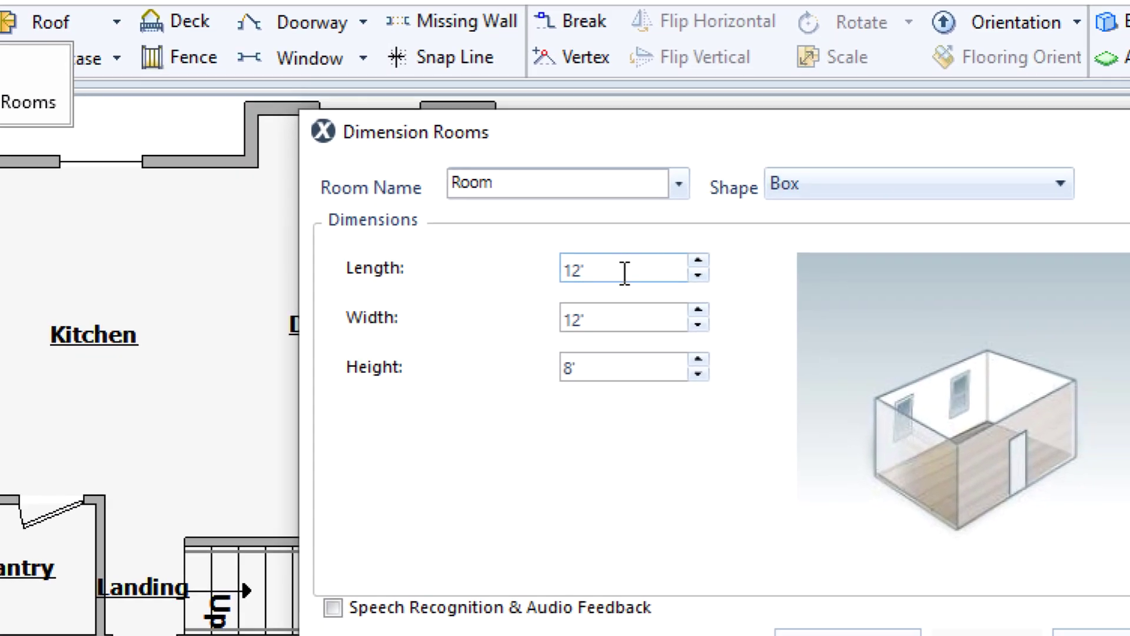
left_click(624, 272)
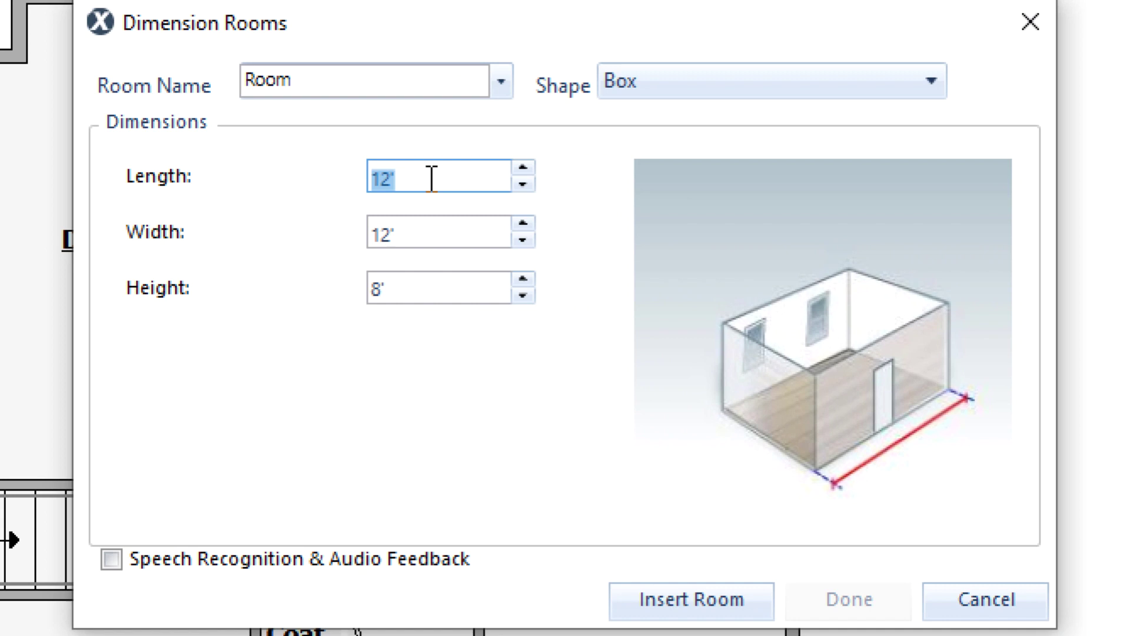
type("20")
left_click(433, 231)
key("BackSpace")
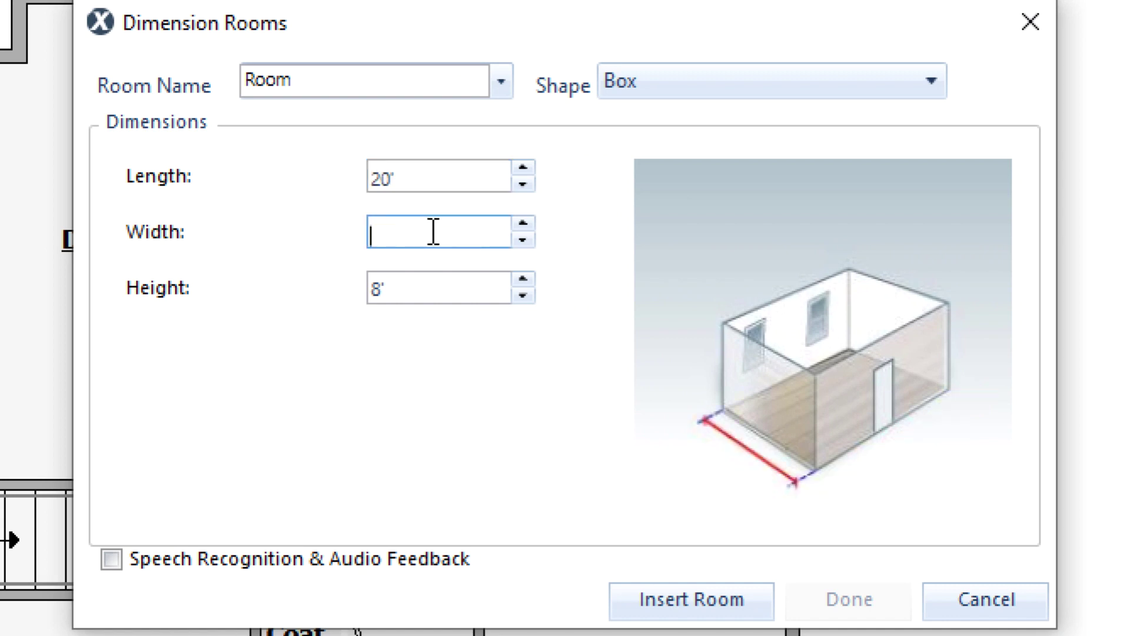
type("25,3")
left_click(699, 596)
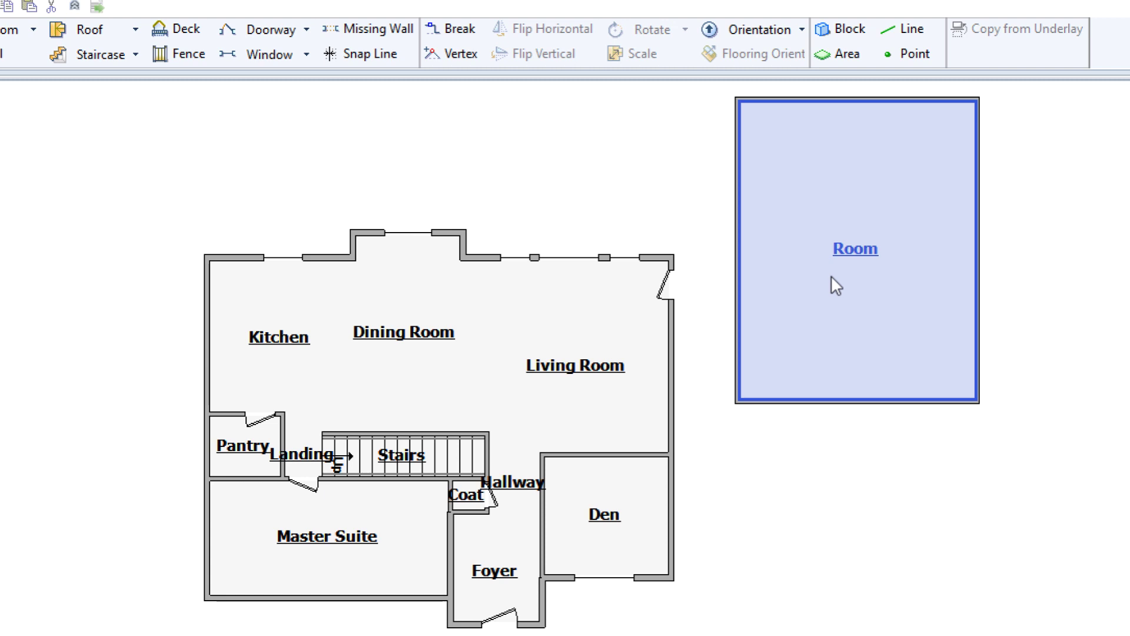
Move the new room against the Living Room's right outer wall.
left_click(832, 276)
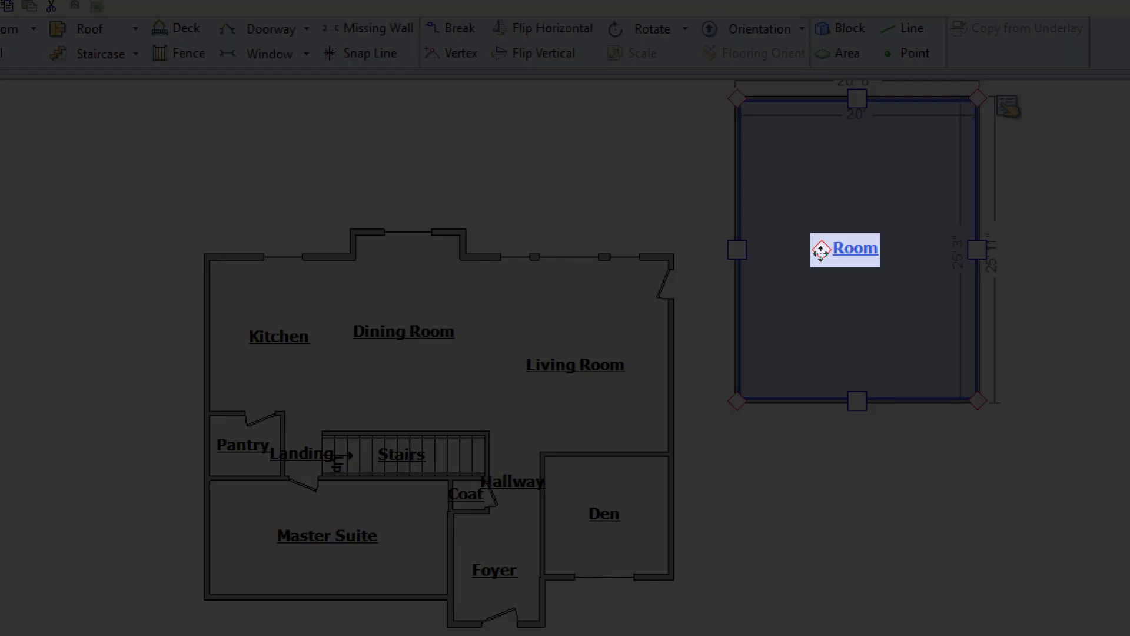
left_click_drag(821, 250, 758, 410)
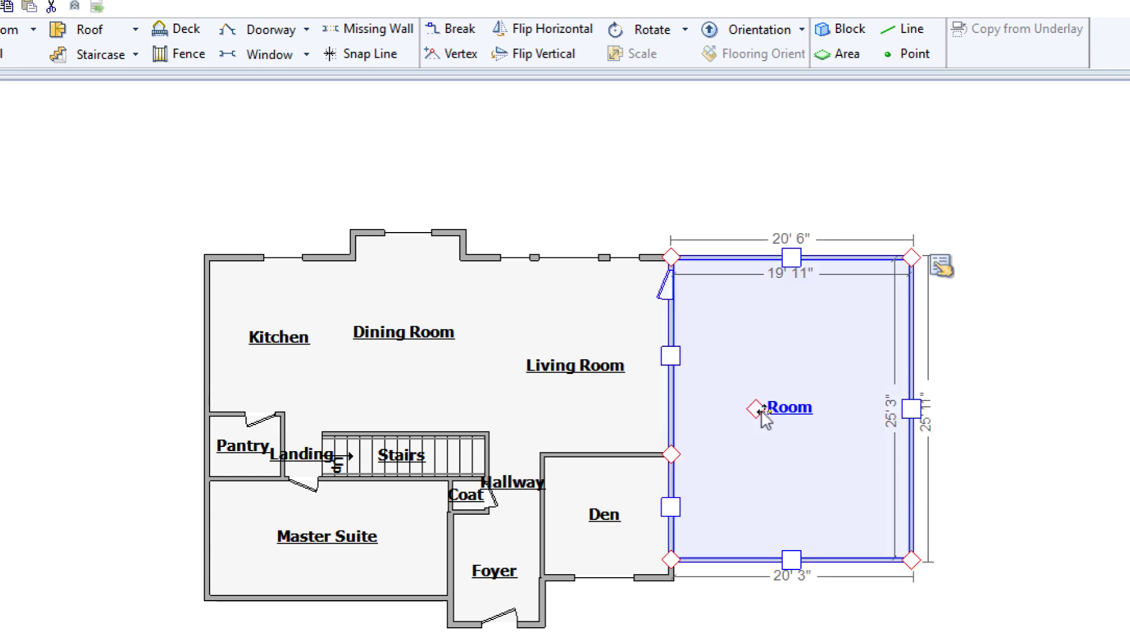
left_click(799, 409)
Name the attached room 'Garage' and select it again.
type("Gara")
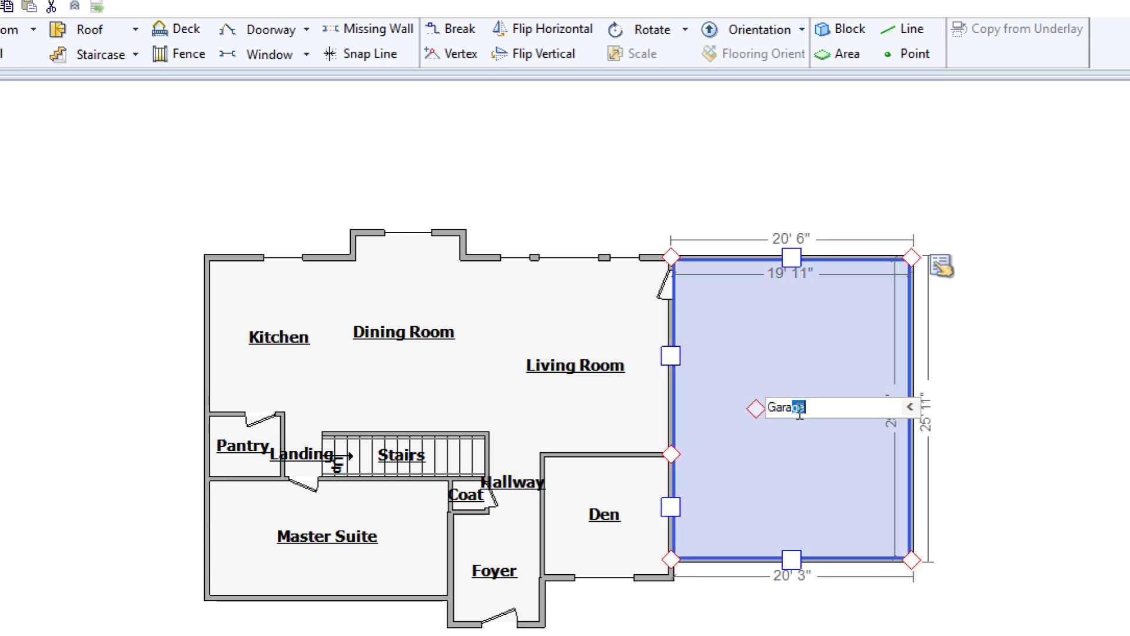
type("ge")
left_click(1059, 390)
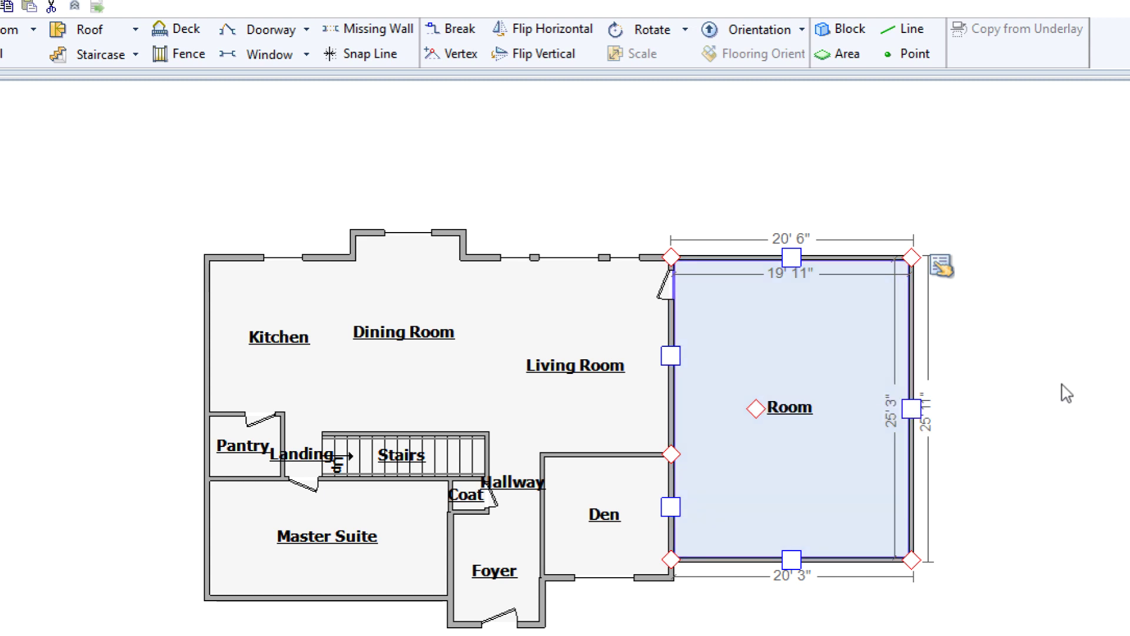
left_click(846, 385)
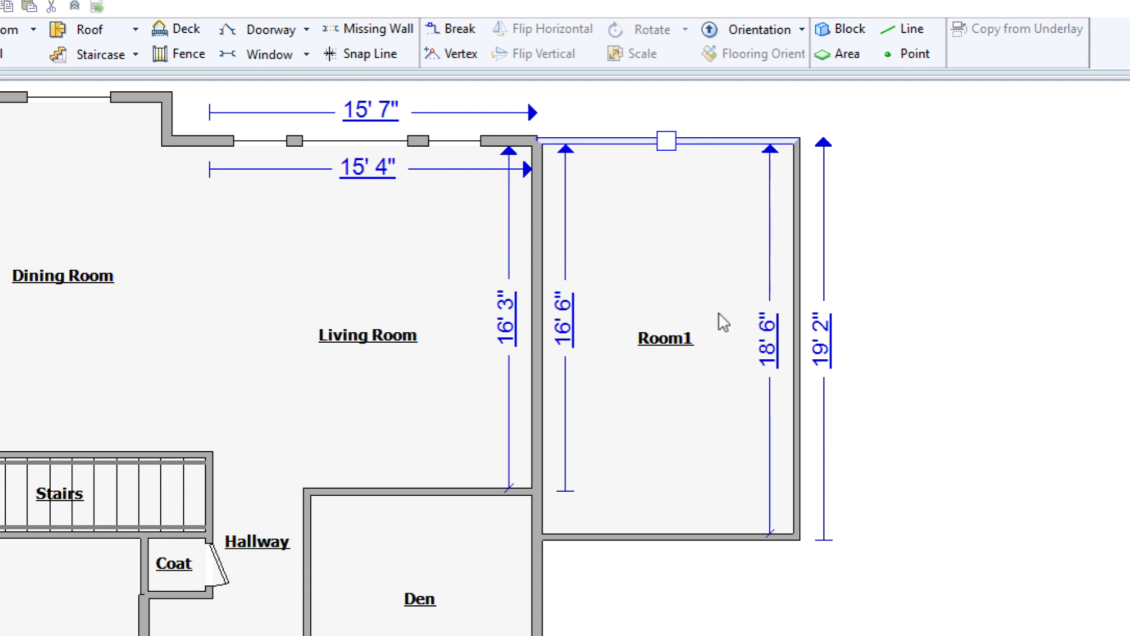
Widen Room1 by pushing its right wall outward, then extend its bottom wall downward.
left_click(719, 314)
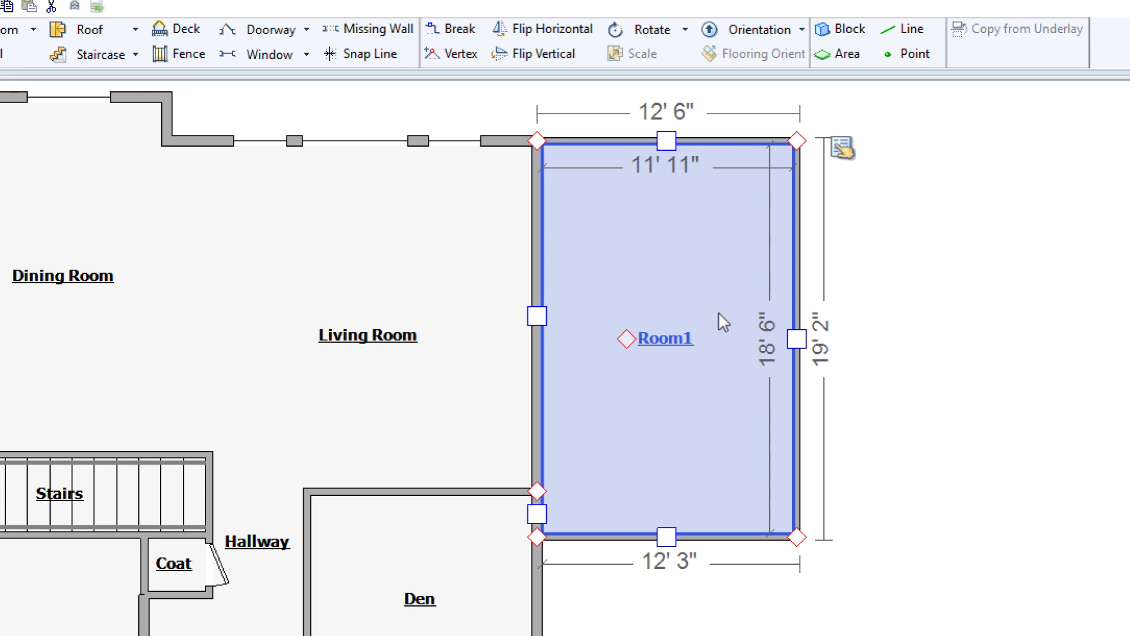
left_click_drag(796, 339, 969, 343)
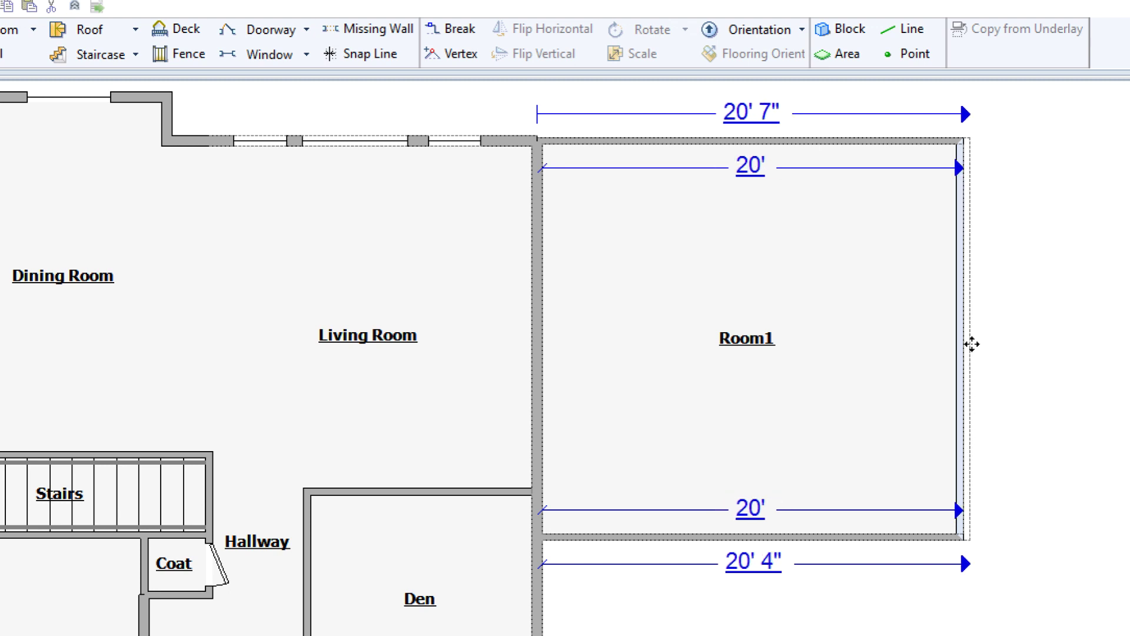
left_click(783, 353)
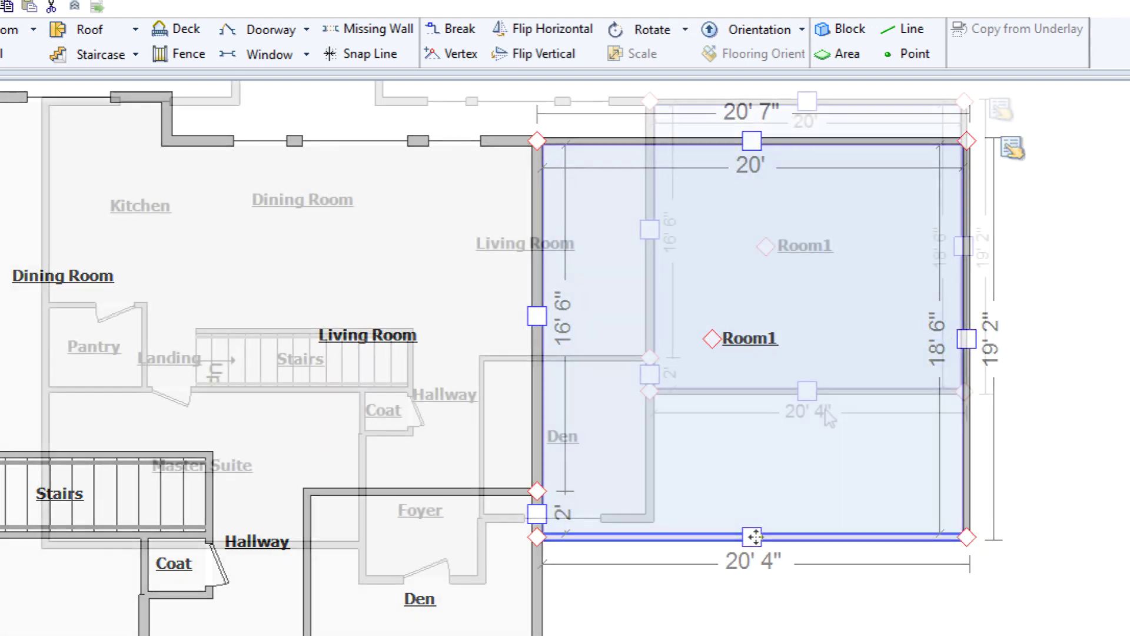
left_click_drag(807, 417, 807, 497)
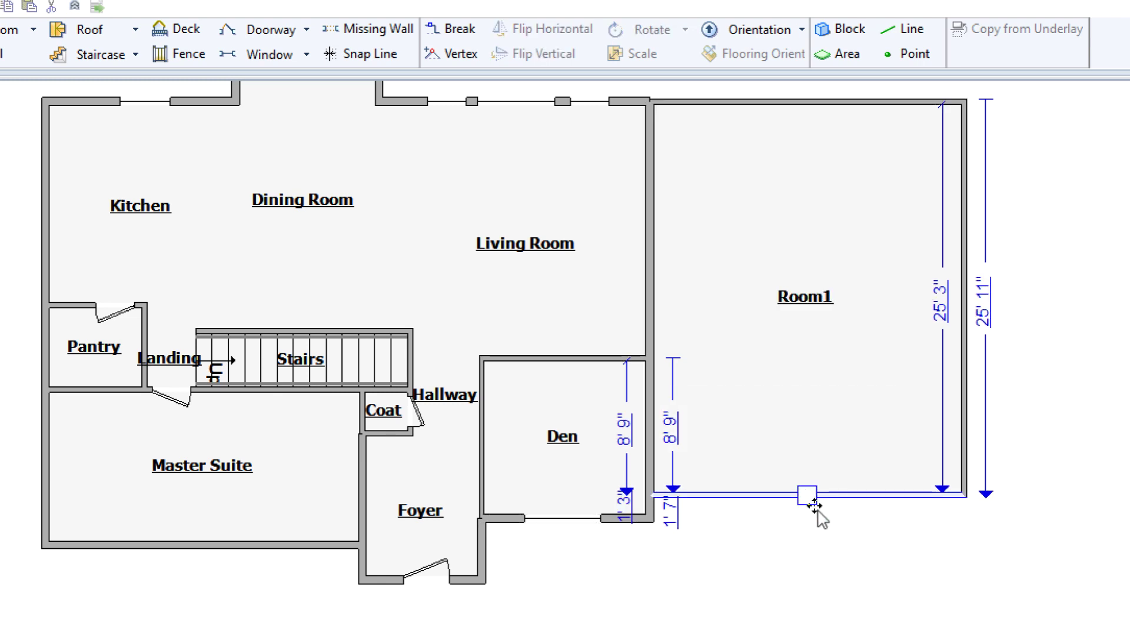
Change Room1's inside width dimension from 11' 11" to 20 on its right wall.
left_click(833, 537)
left_click(815, 294)
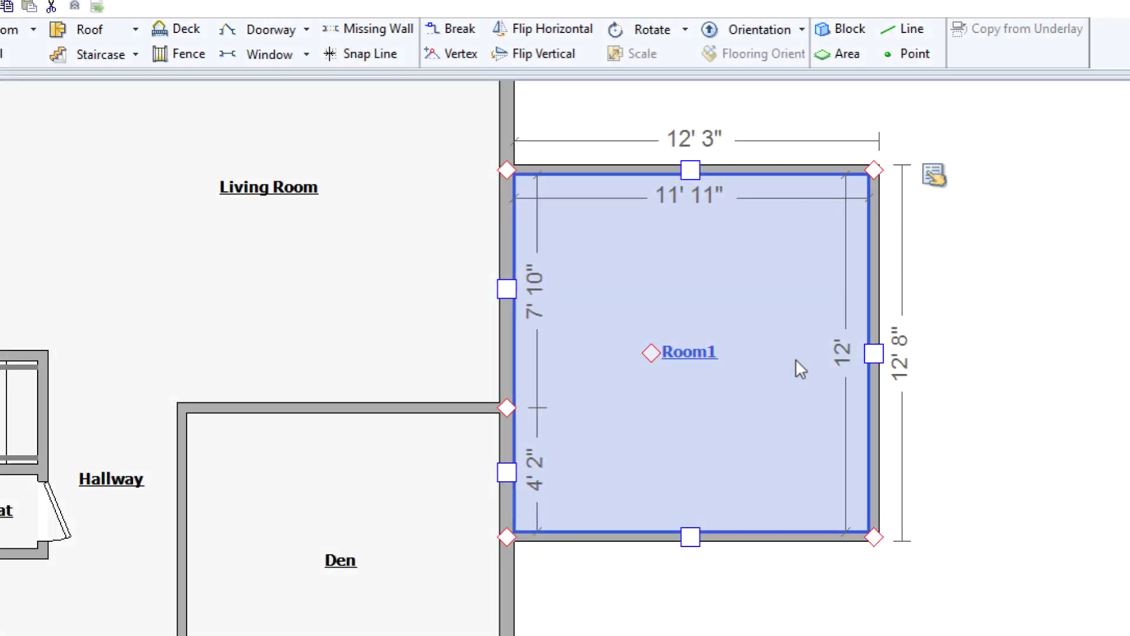
left_click(878, 351)
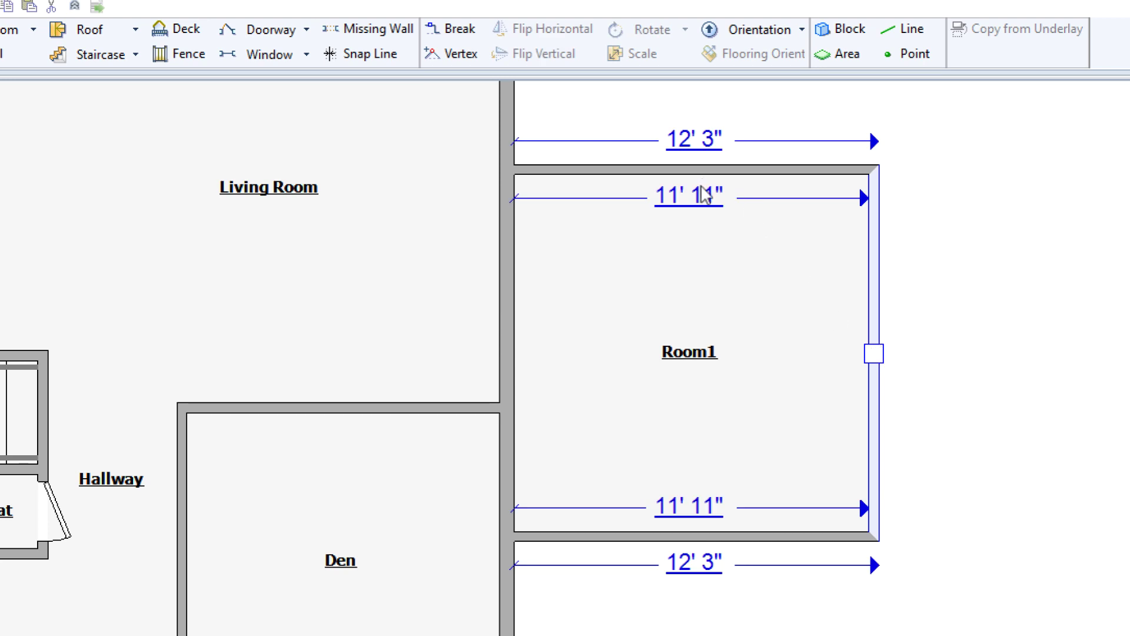
left_click(699, 201)
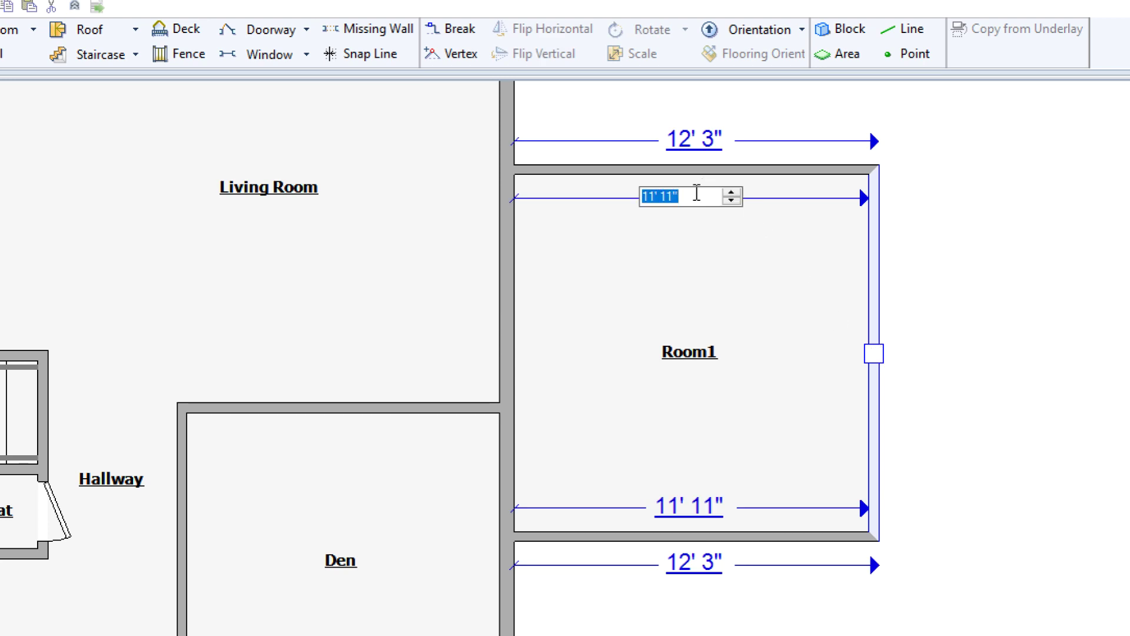
type("20")
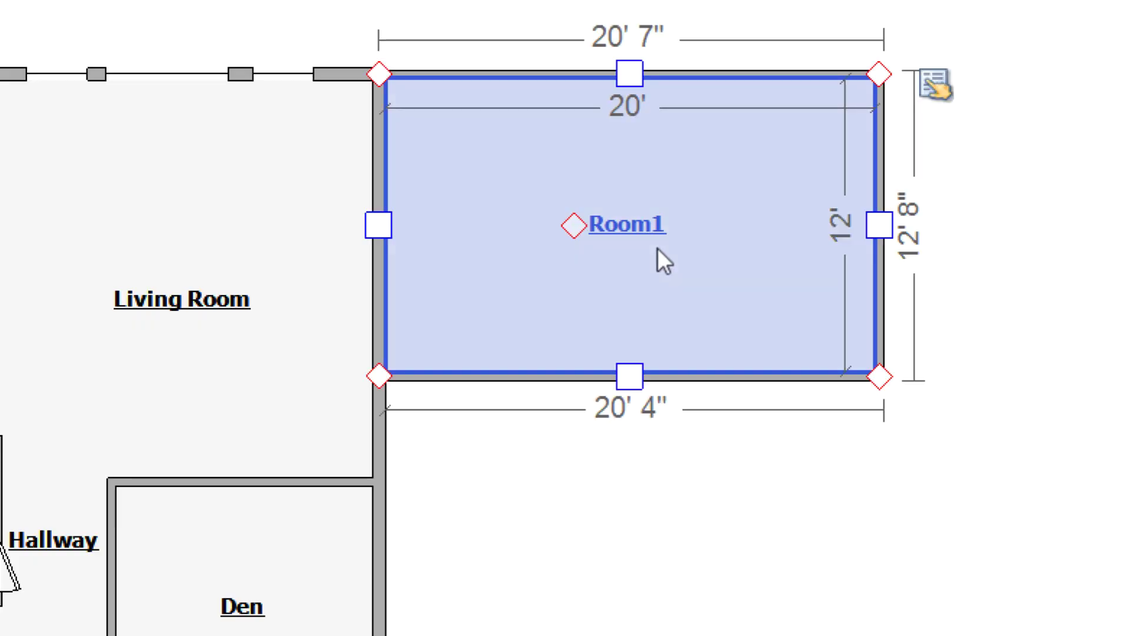
Move Room1's bottom wall down and enter 25' 3" for its 13' 11" inside length.
left_click(630, 378)
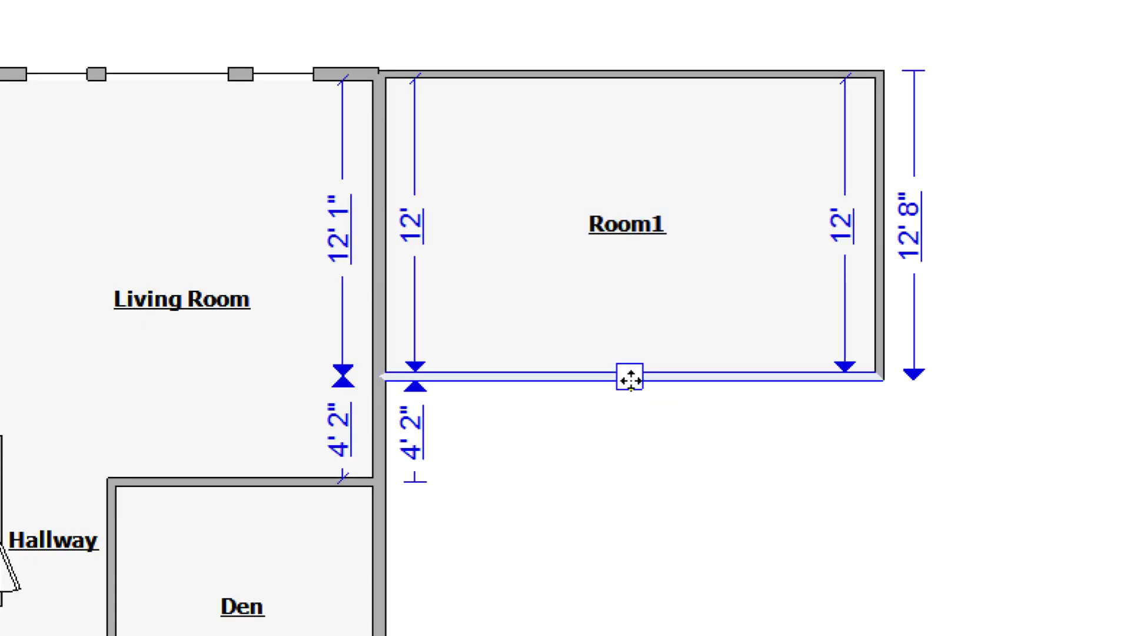
left_click_drag(630, 380, 639, 427)
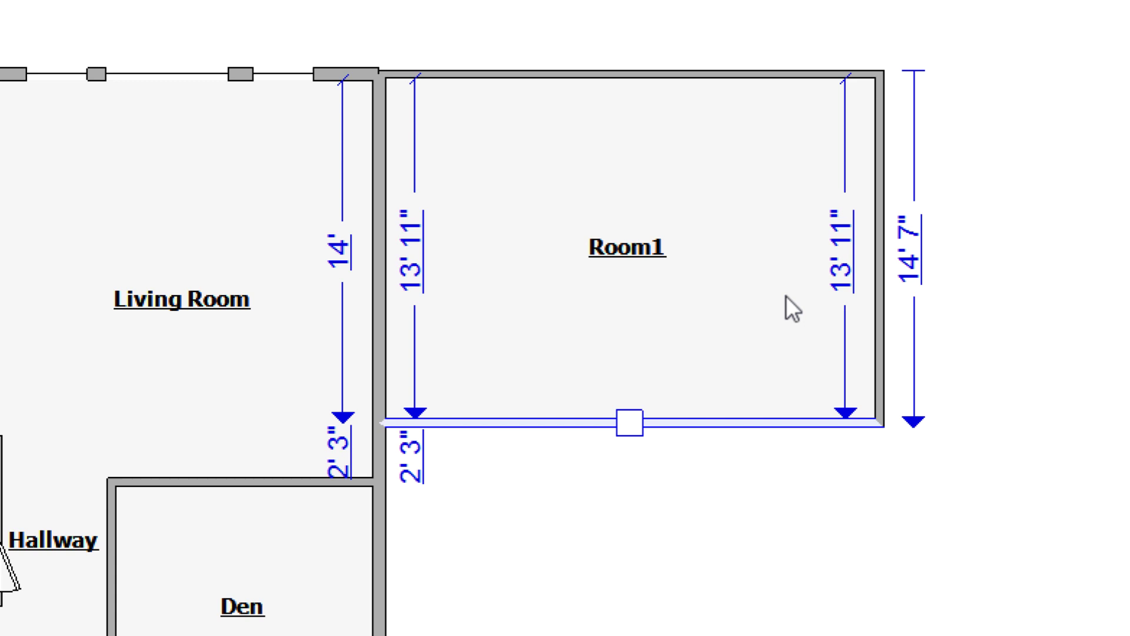
left_click(838, 253)
type("2")
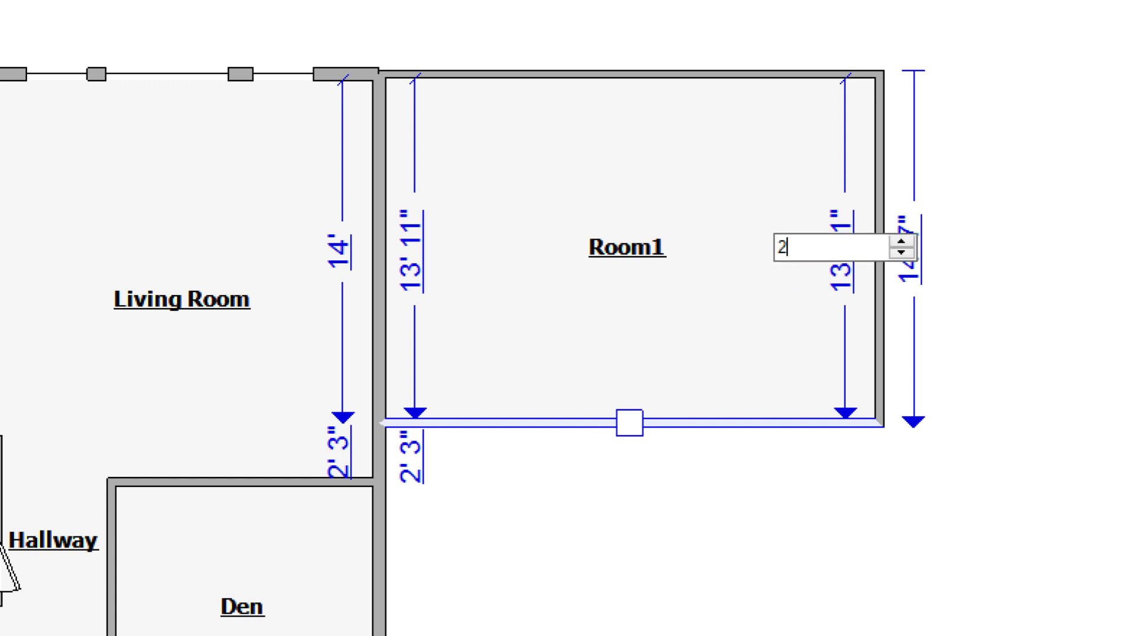
type("5,3")
key("Return")
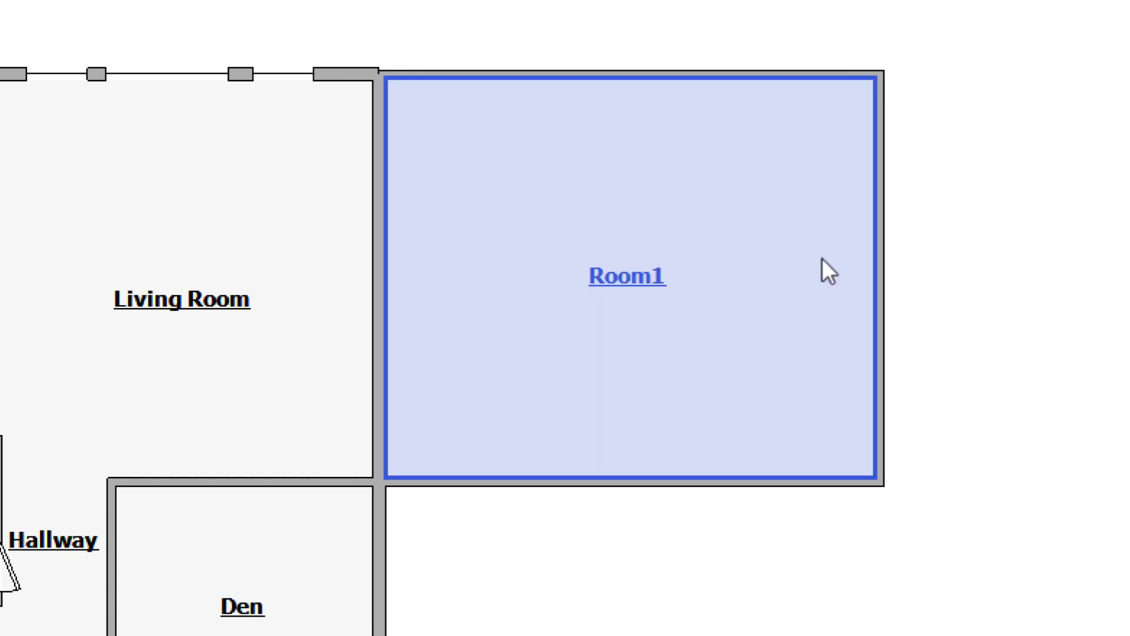
left_click(776, 315)
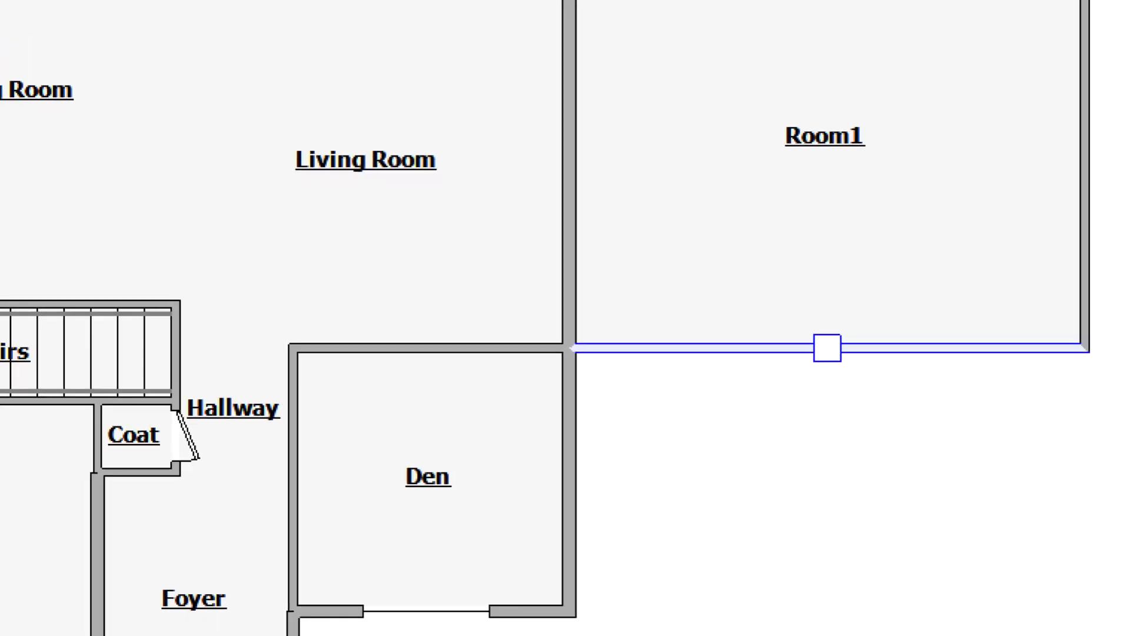
Extend Room1's bottom wall beside the Den and change its 22' 3" length to 25'8.
left_click_drag(946, 332, 943, 382)
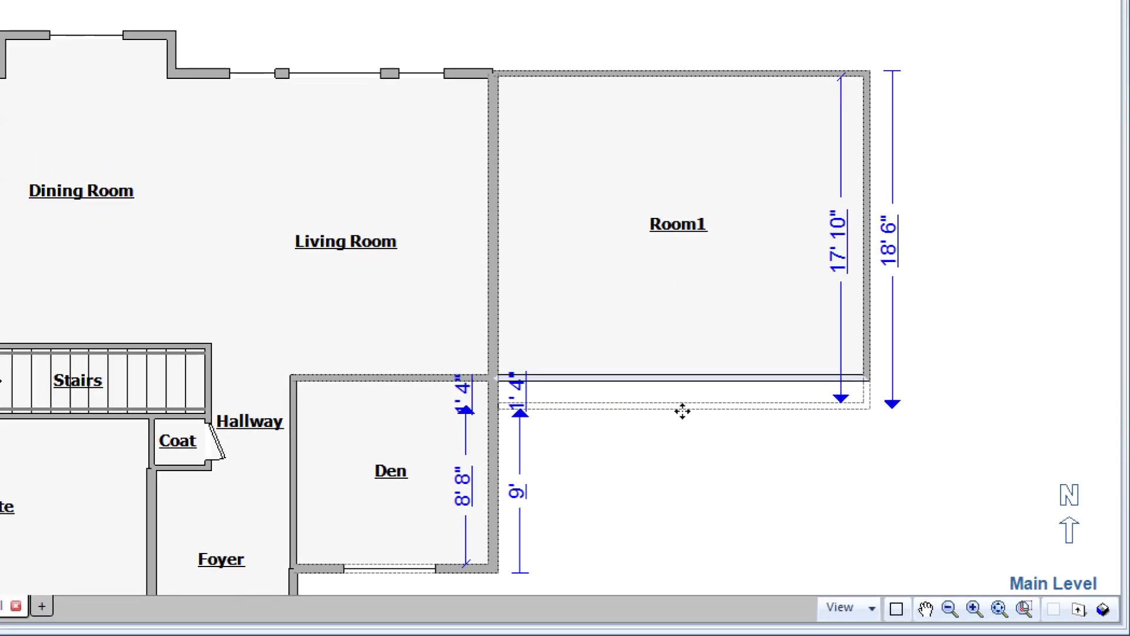
left_click_drag(682, 411, 681, 489)
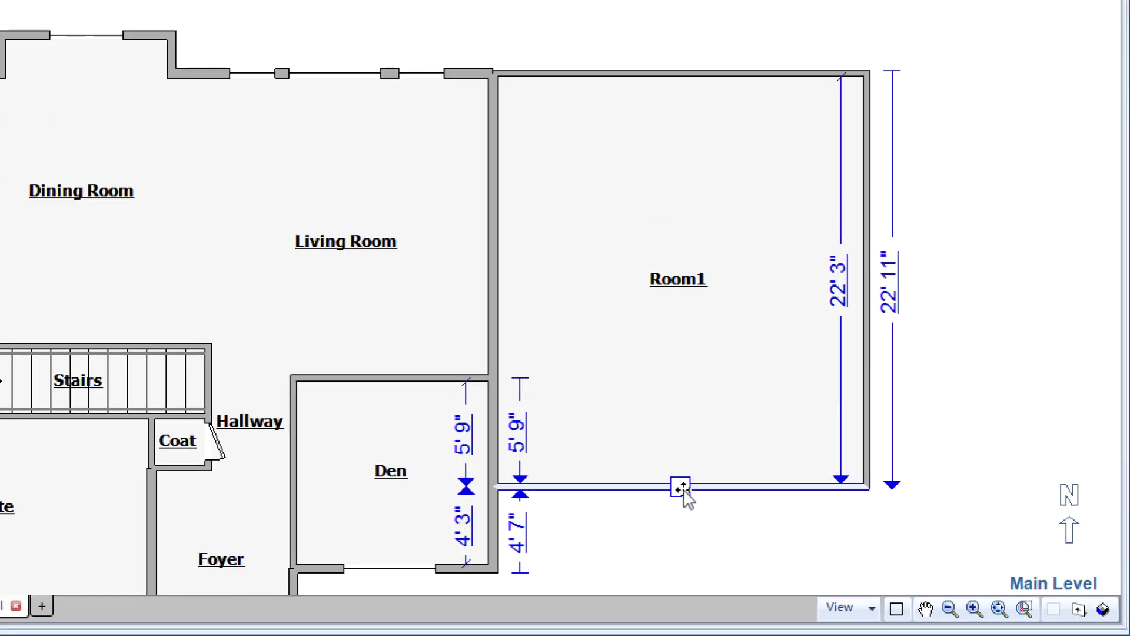
left_click(835, 294)
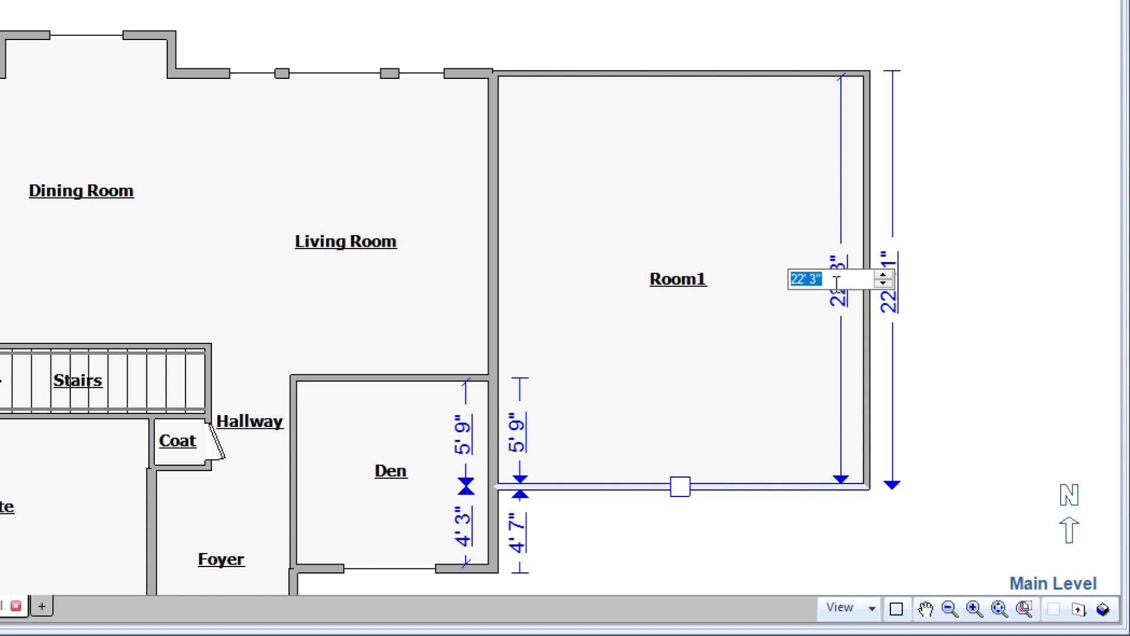
type("25")
type("'8")
left_click(834, 283)
left_click(936, 285)
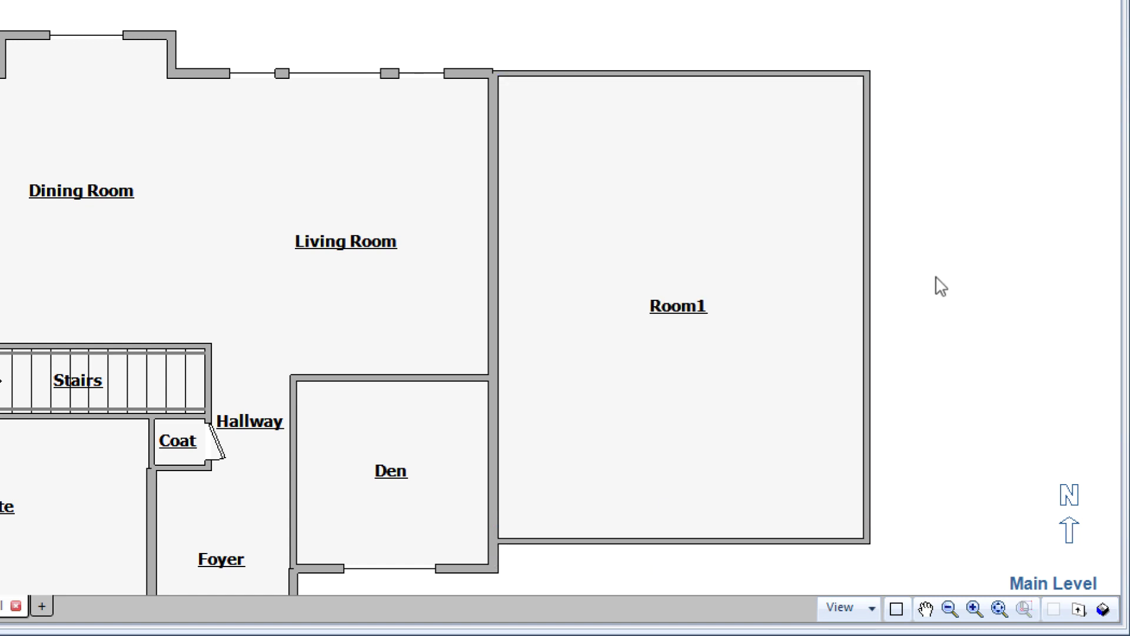
left_click(742, 321)
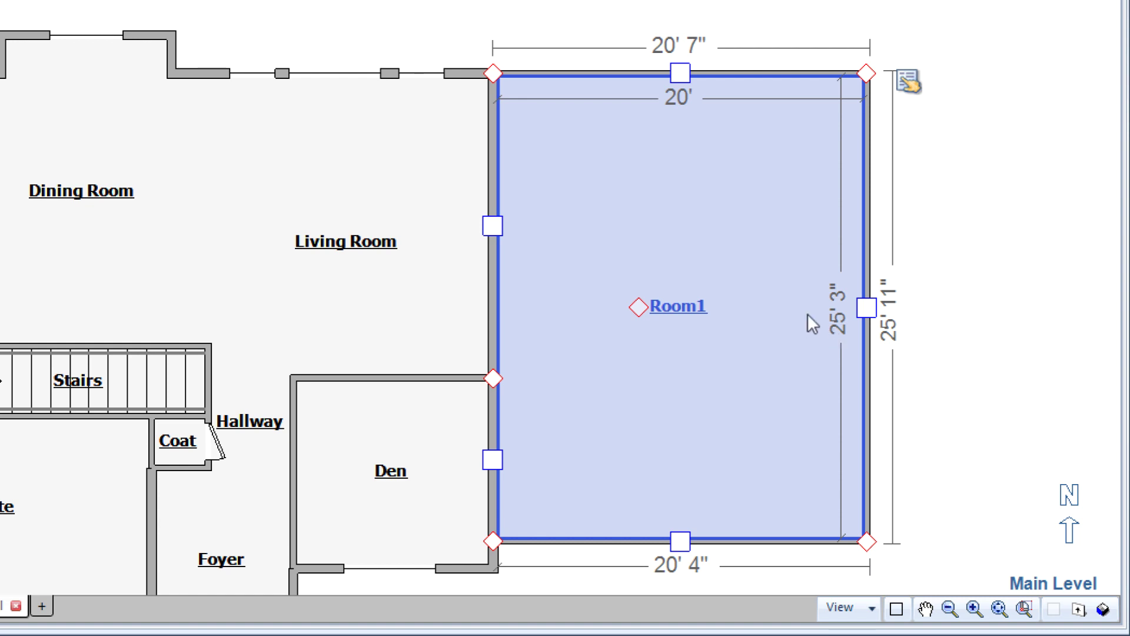